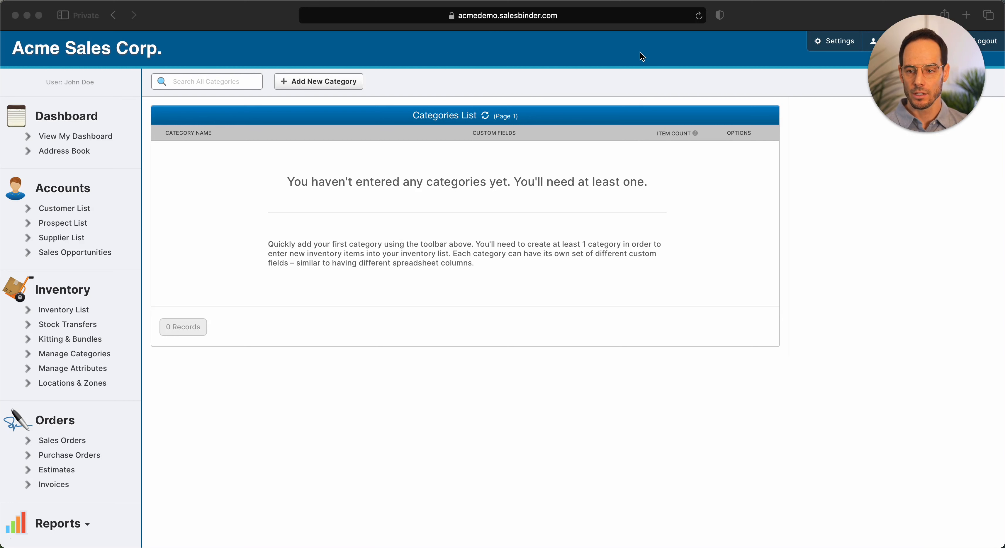
- Start a new inventory category and name it Clothing
click(65, 356)
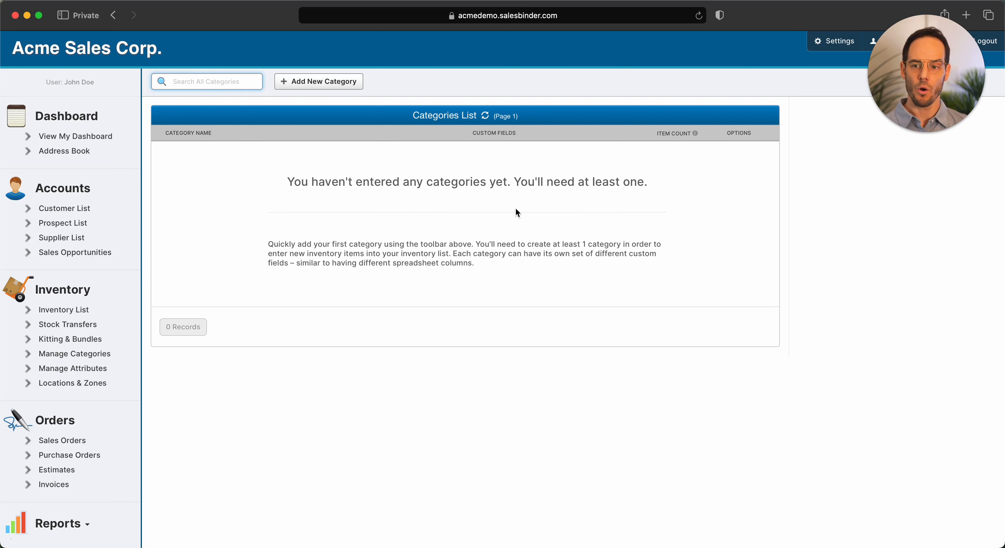
click(316, 82)
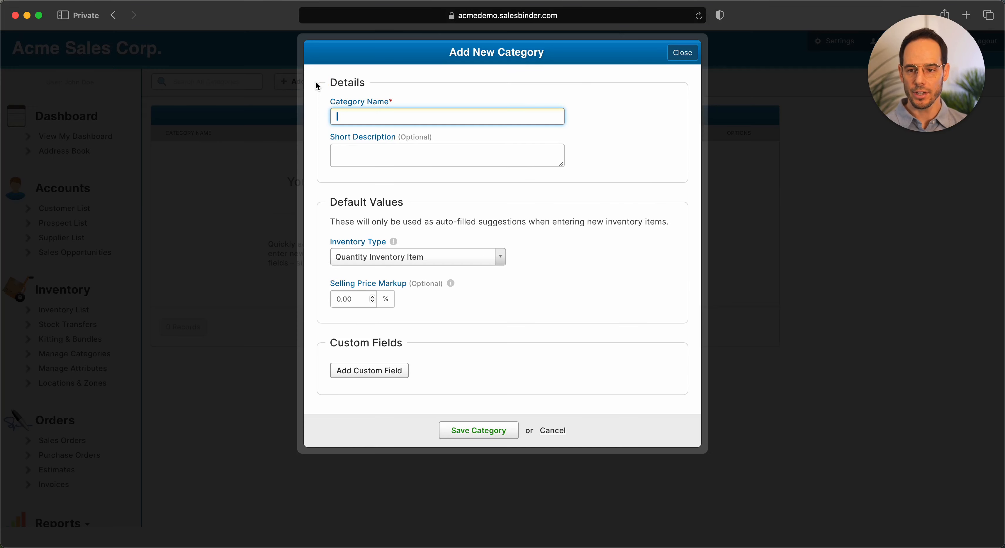
text(Clothing)
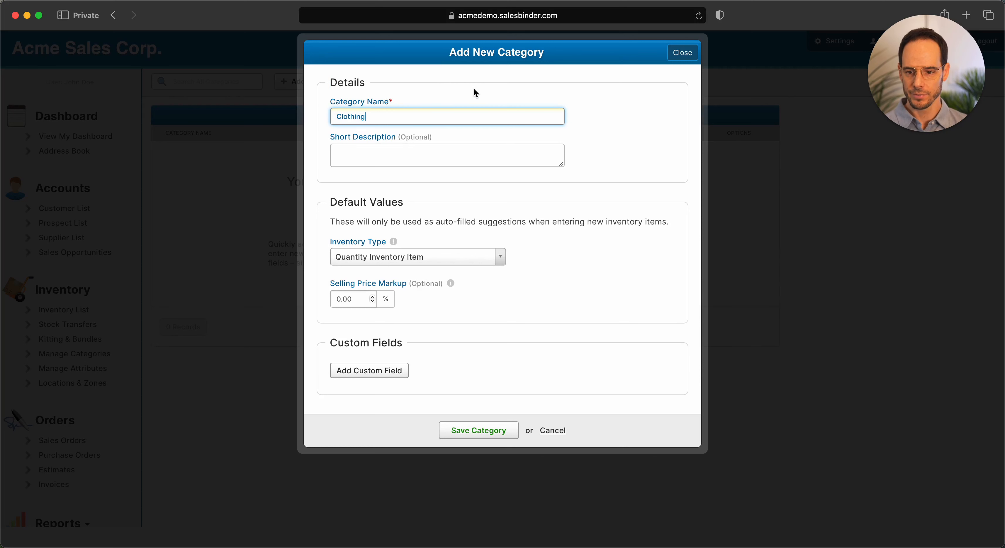
- Add a custom field named Brand, displayed on documents and in the items list, and save the category
click(368, 376)
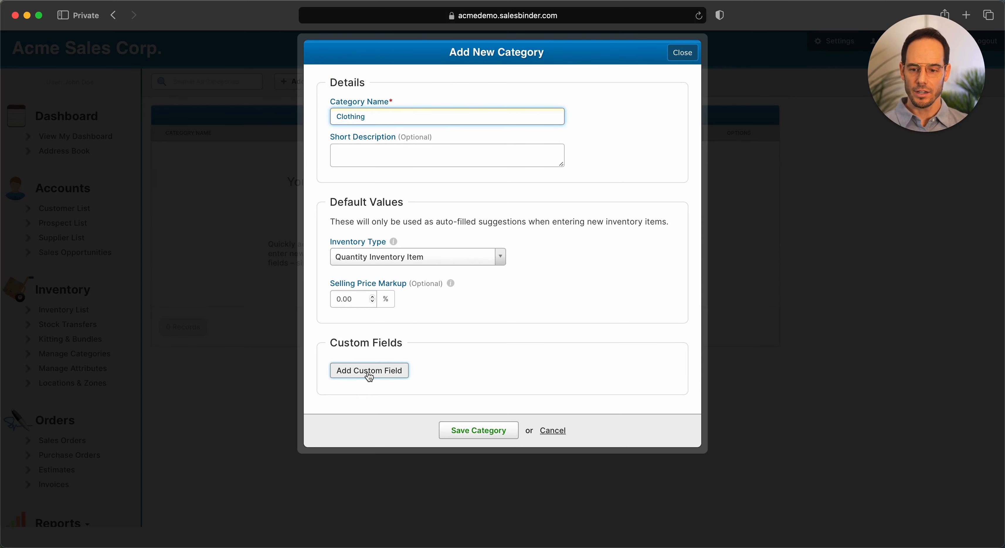
click(369, 373)
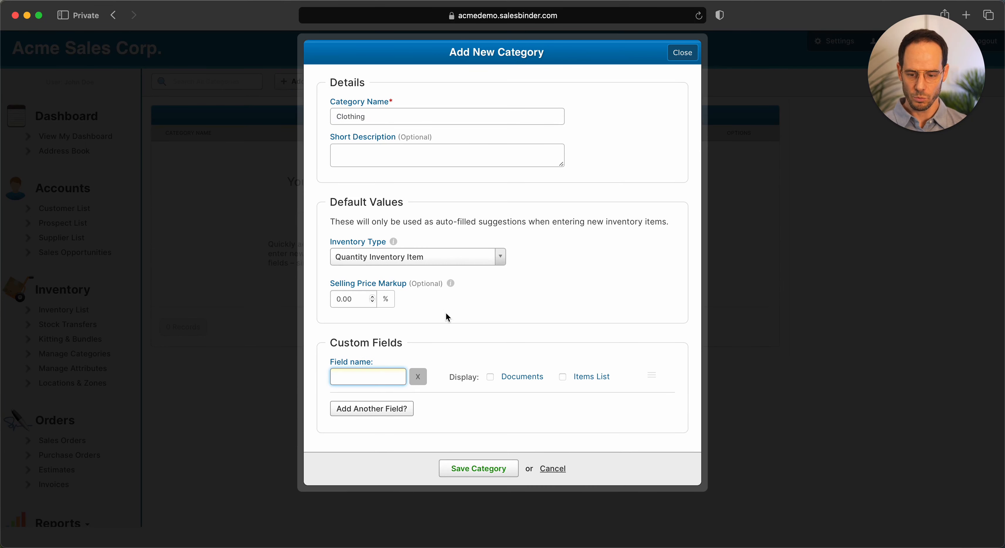
text(Brand)
key(Tab)
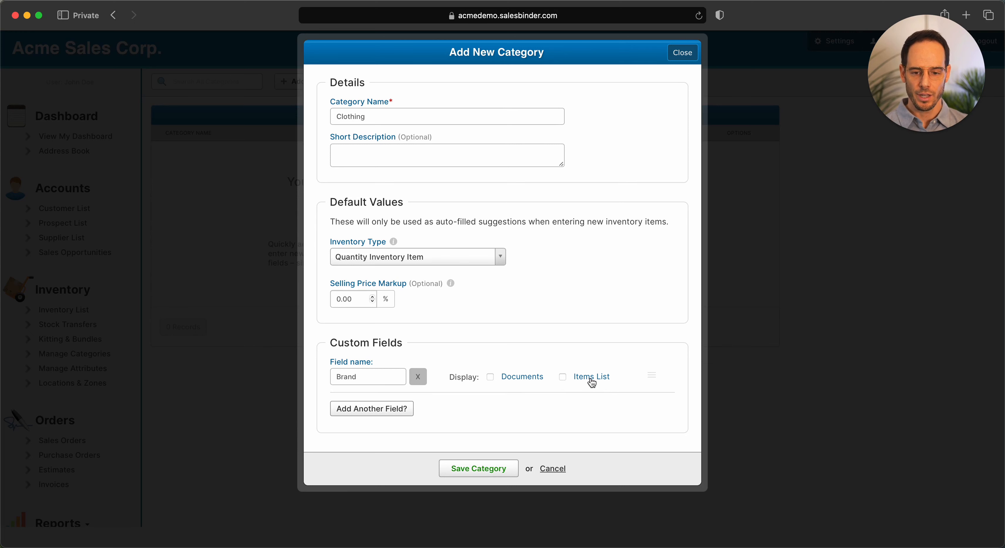
click(523, 379)
click(580, 381)
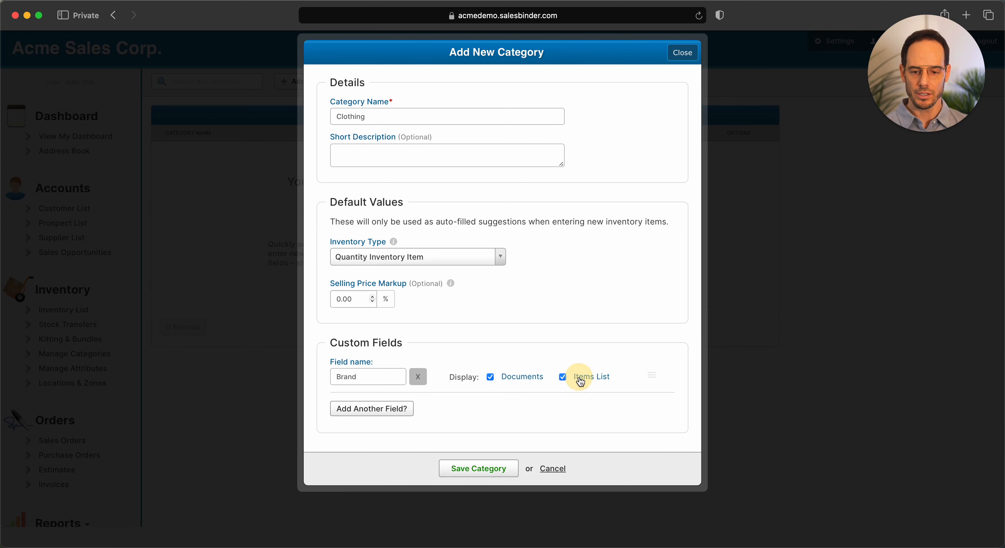
click(470, 468)
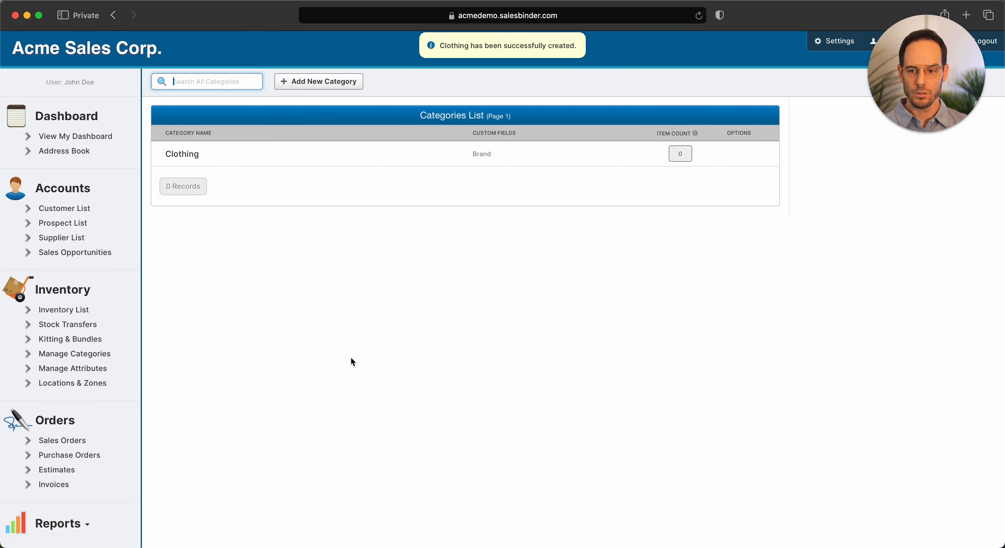
- Start a new inventory item in the Clothing category and name it Manually Entered Item
click(87, 309)
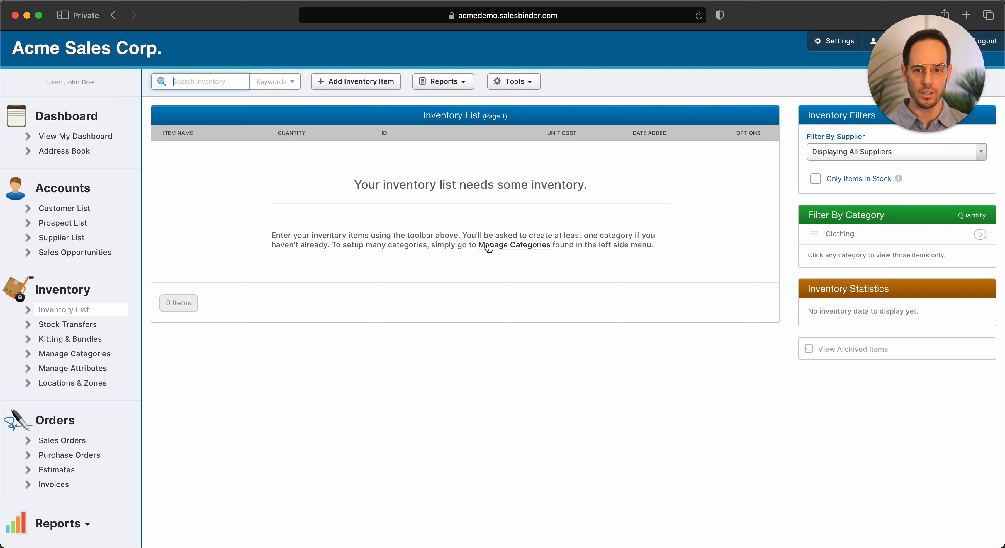
click(347, 82)
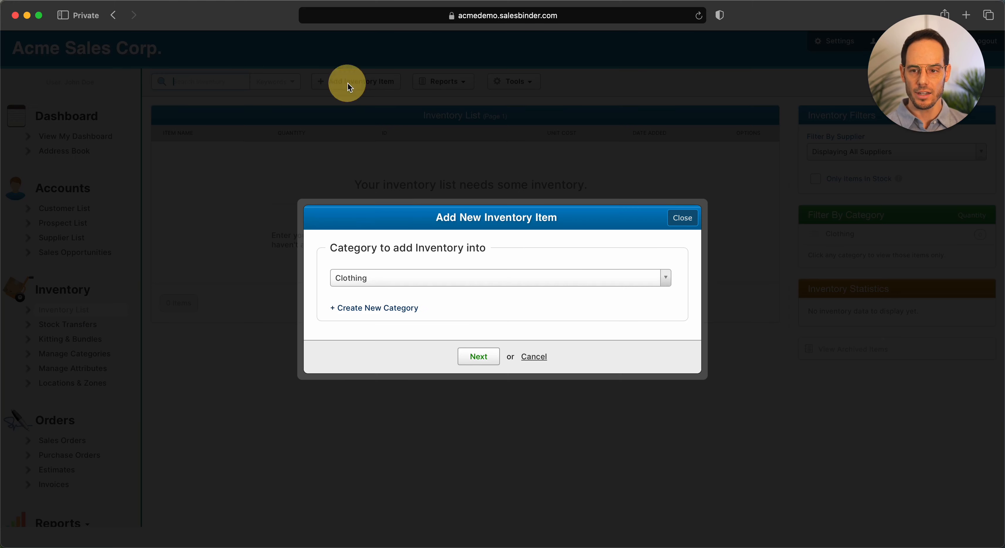
click(477, 356)
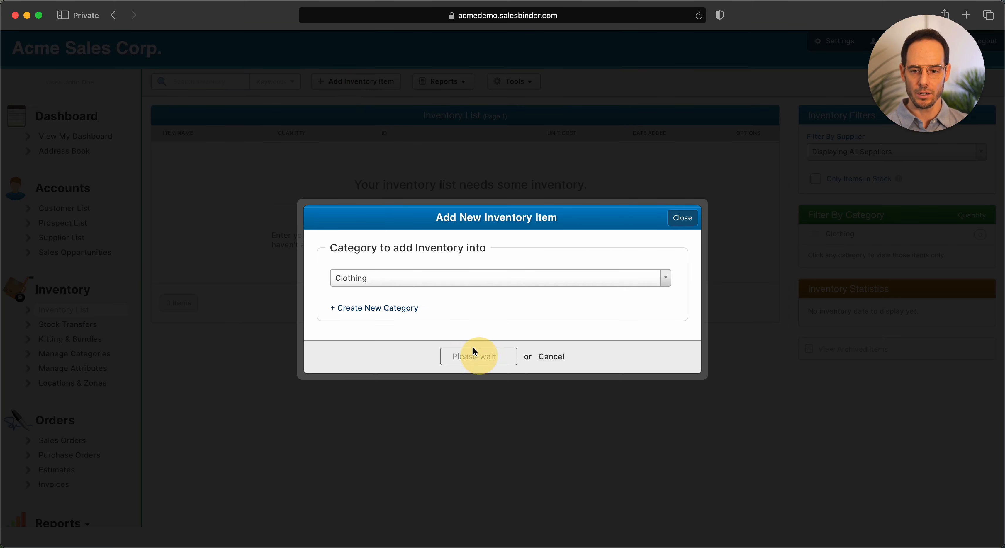
text(M)
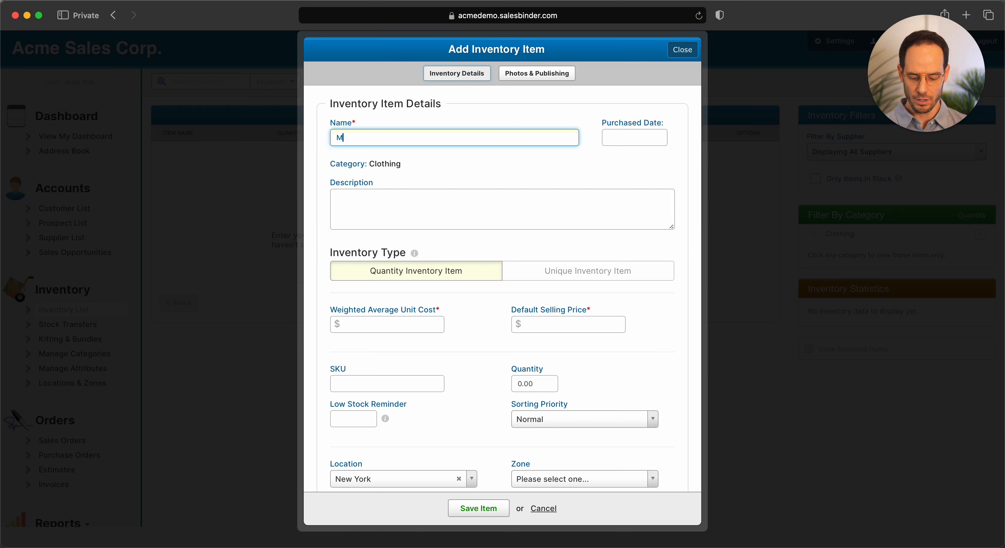
text(anually Entered Item)
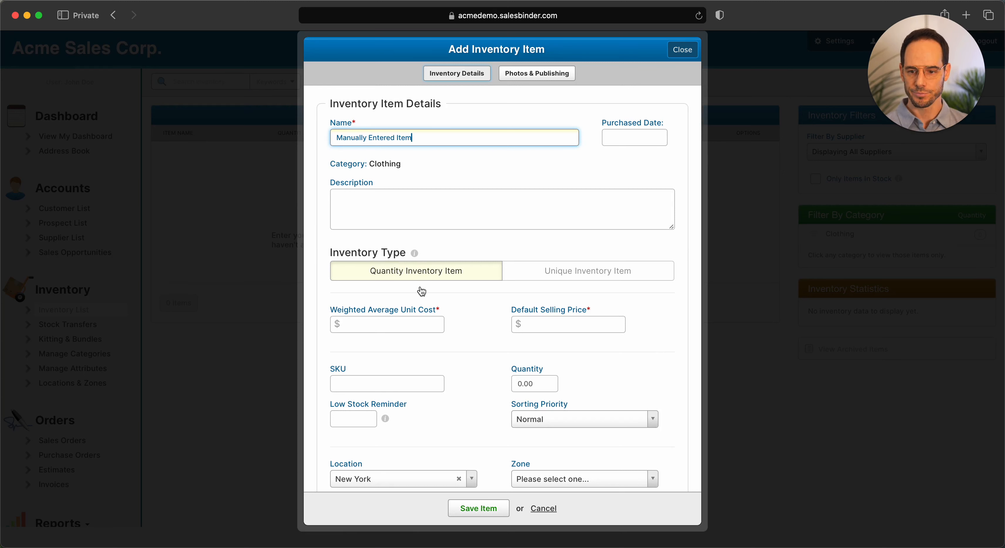
- Set the item's weighted average unit cost to $50 and its default selling price to $100
click(405, 324)
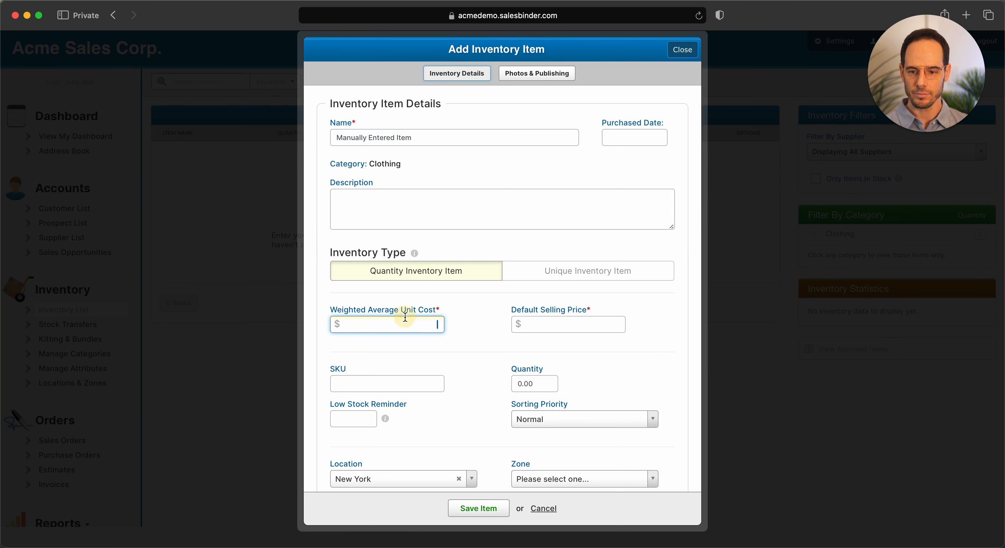
text(50)
key(Tab)
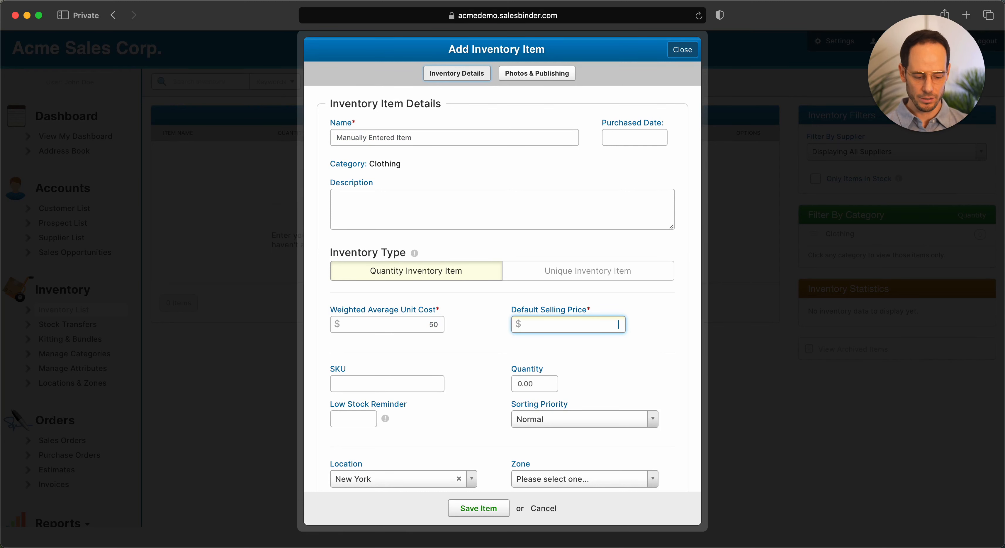
text(100)
click(465, 342)
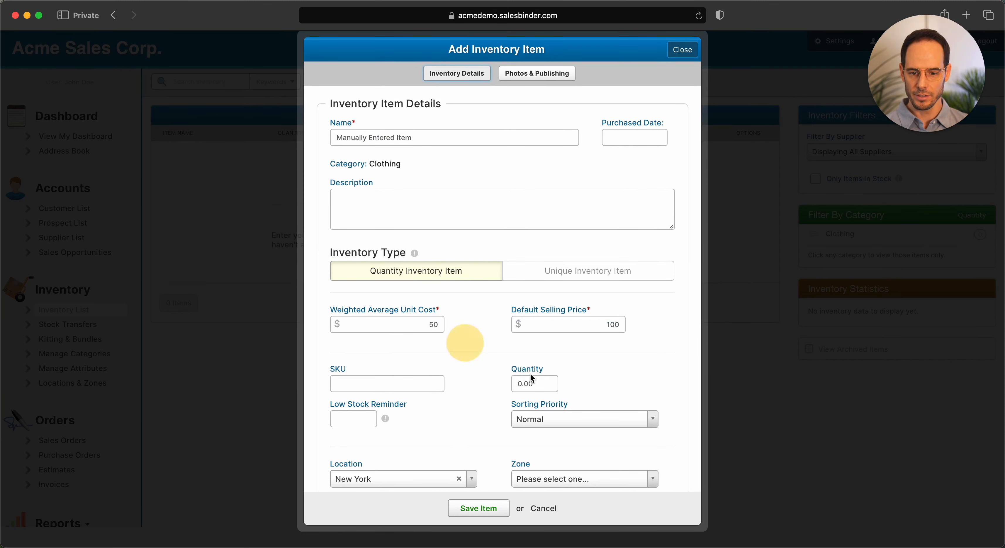
- Set the item's quantity to 20 and its low stock reminder to 5
click(515, 384)
text(20)
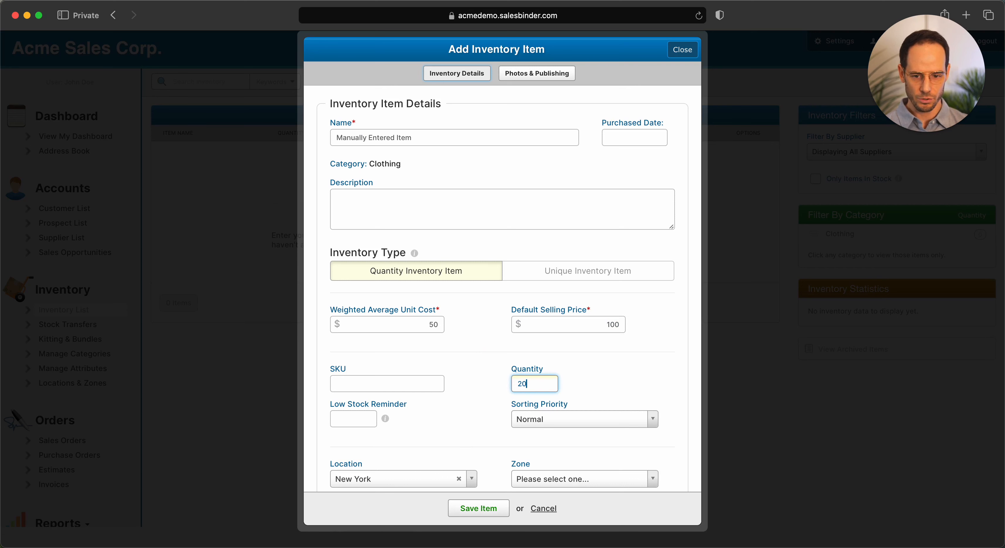
click(358, 417)
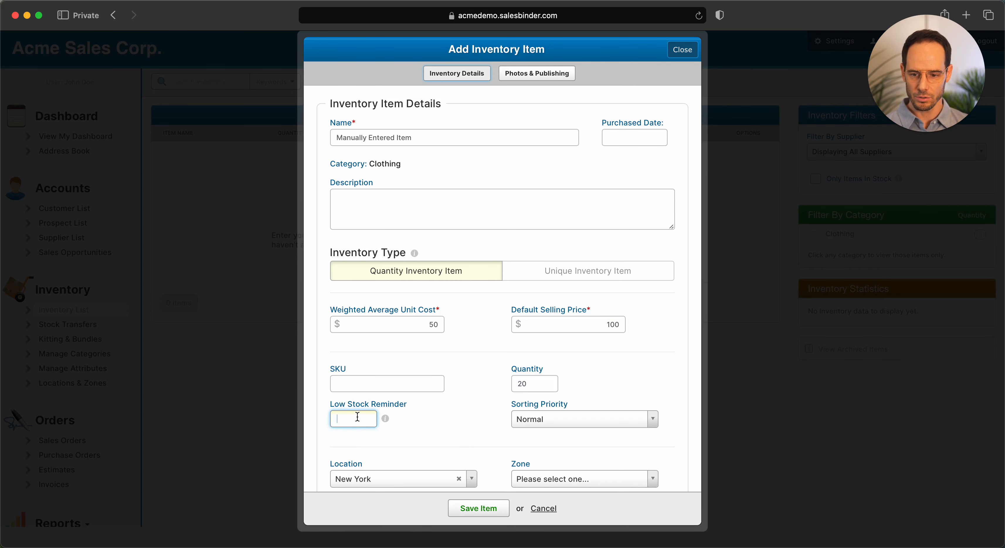
text(5)
click(451, 422)
- Enter Acme as the item's Brand and save the inventory item
scroll(452, 420, down, 5)
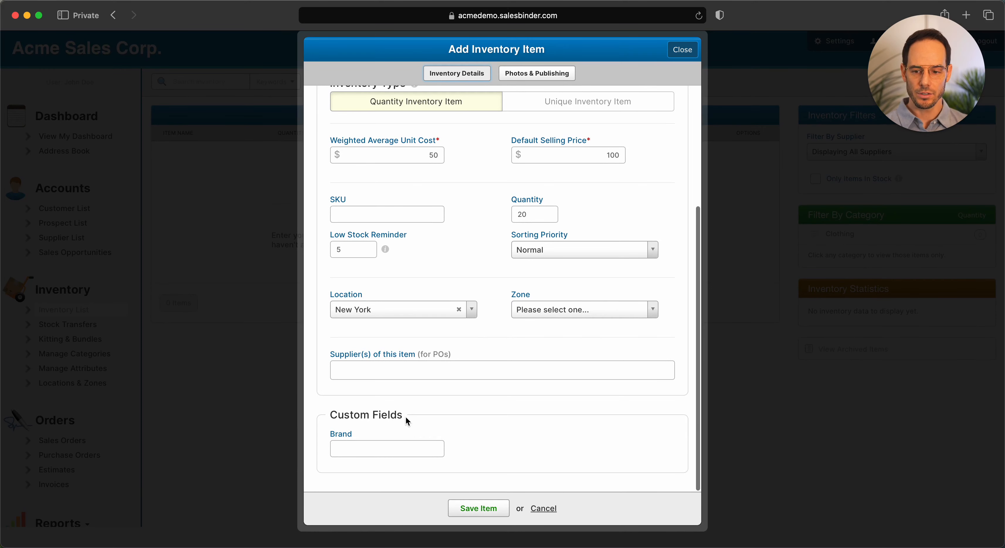
click(394, 450)
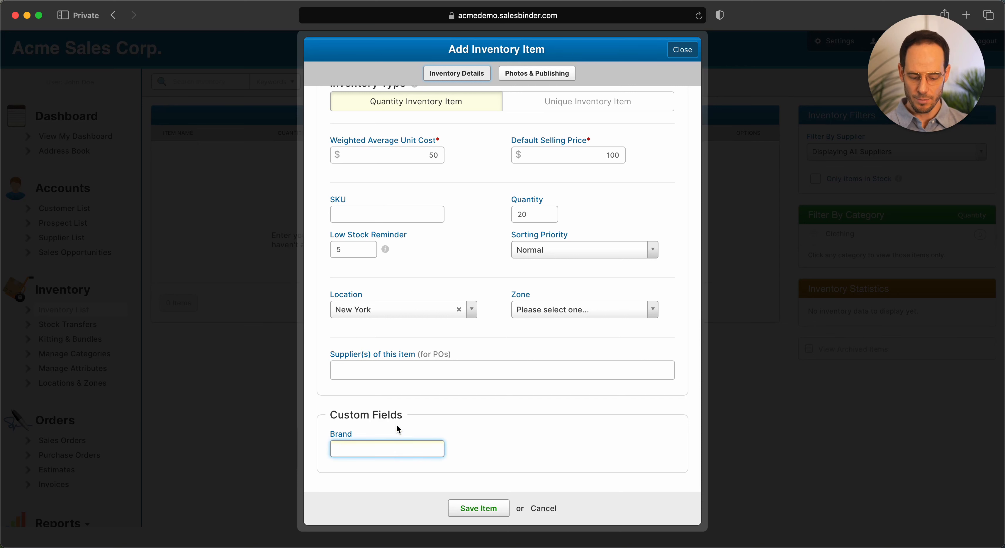
text(Acme)
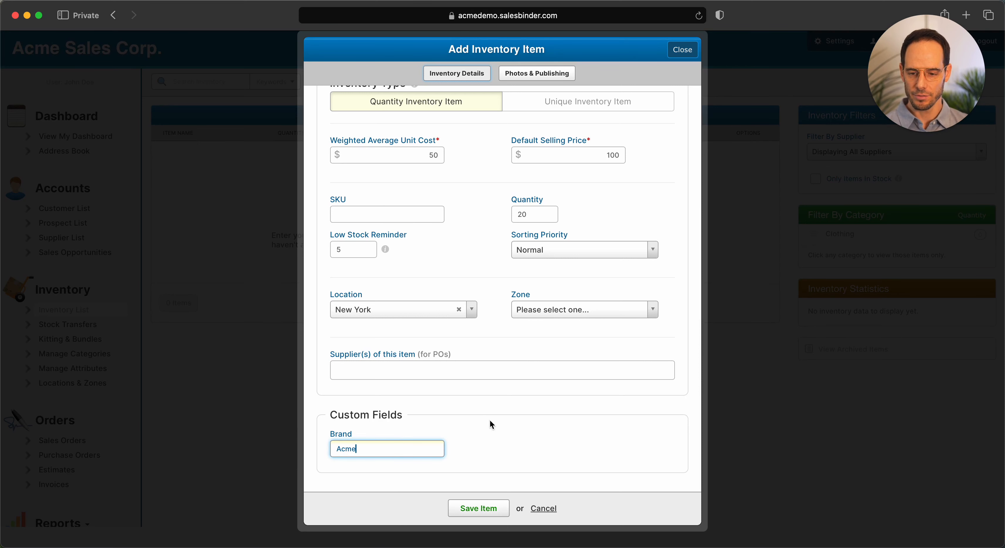
click(494, 417)
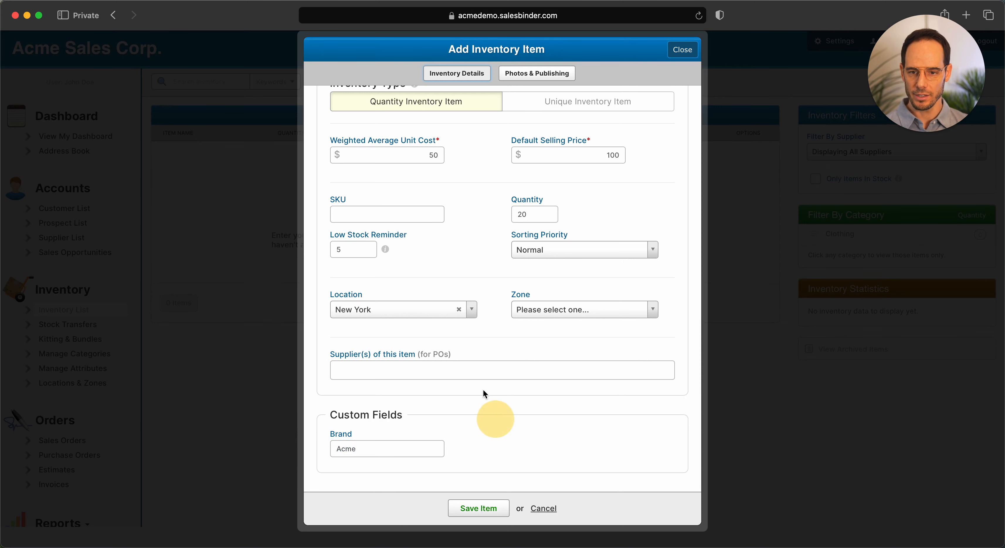
click(467, 506)
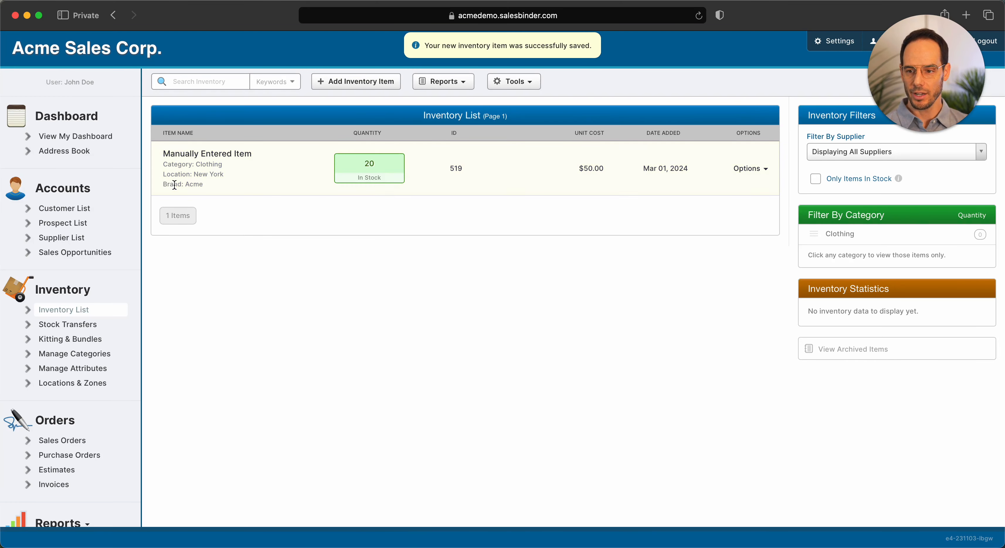
- Review the detail page of Manually Entered Item and return to the inventory list
click(169, 155)
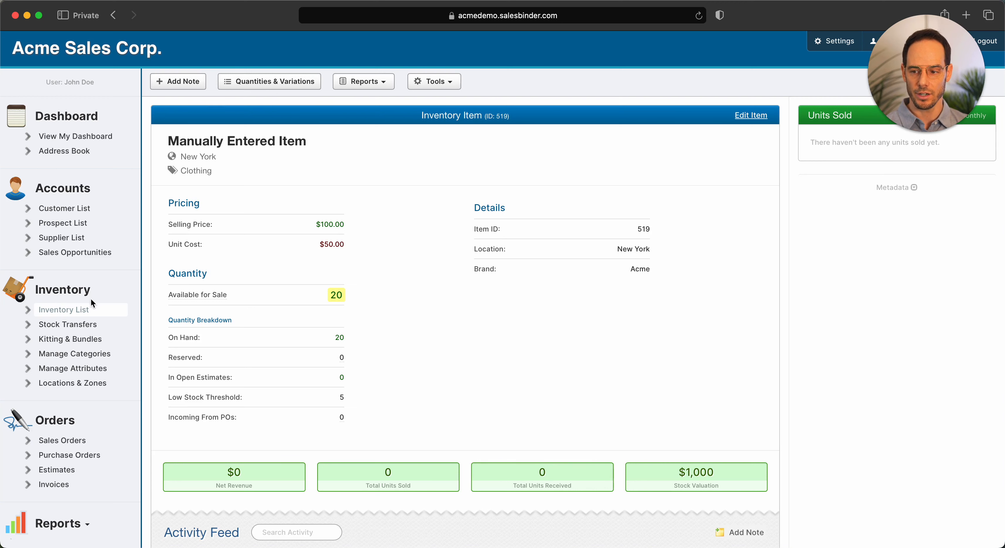
click(71, 310)
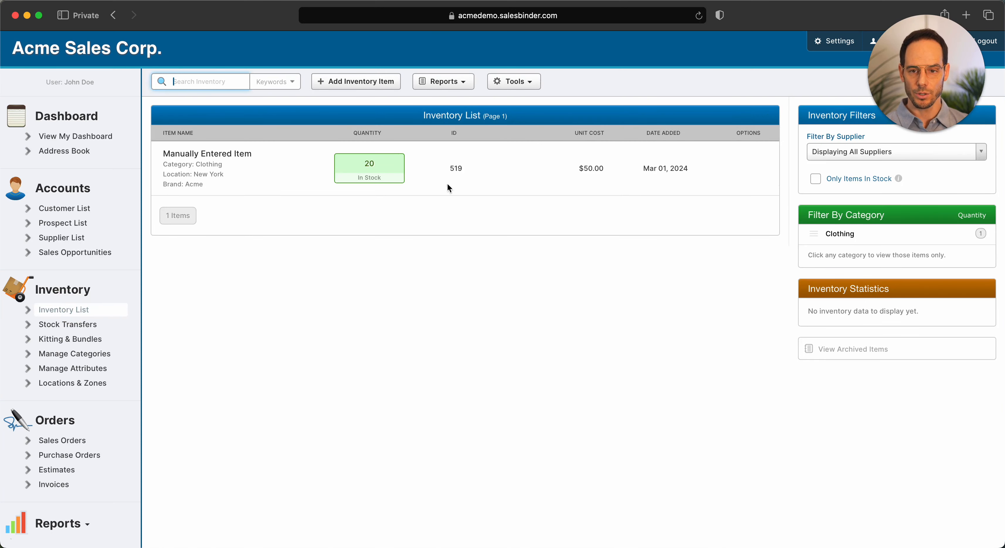
- Start an import of new inventory items into the Clothing category from clothing_list.csv
click(512, 84)
click(529, 147)
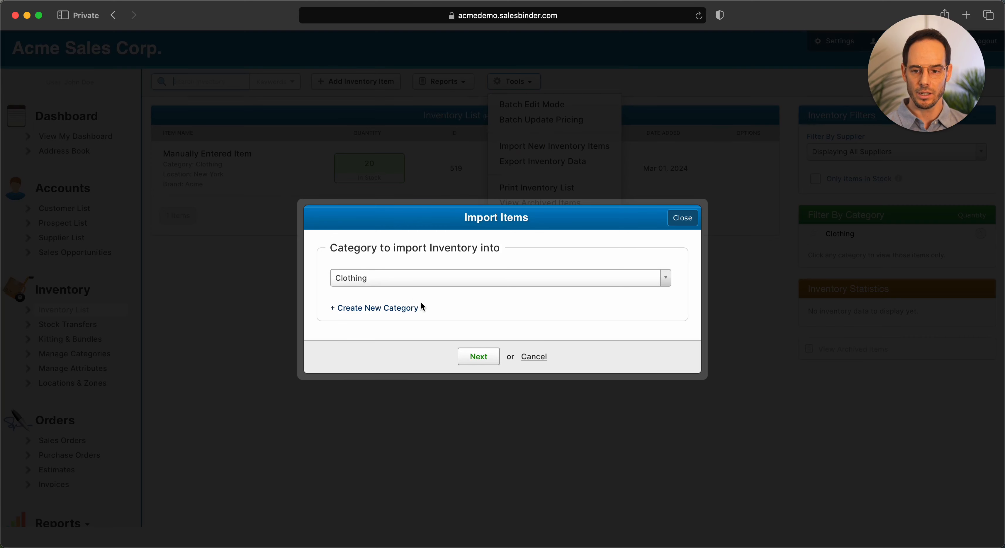
click(476, 362)
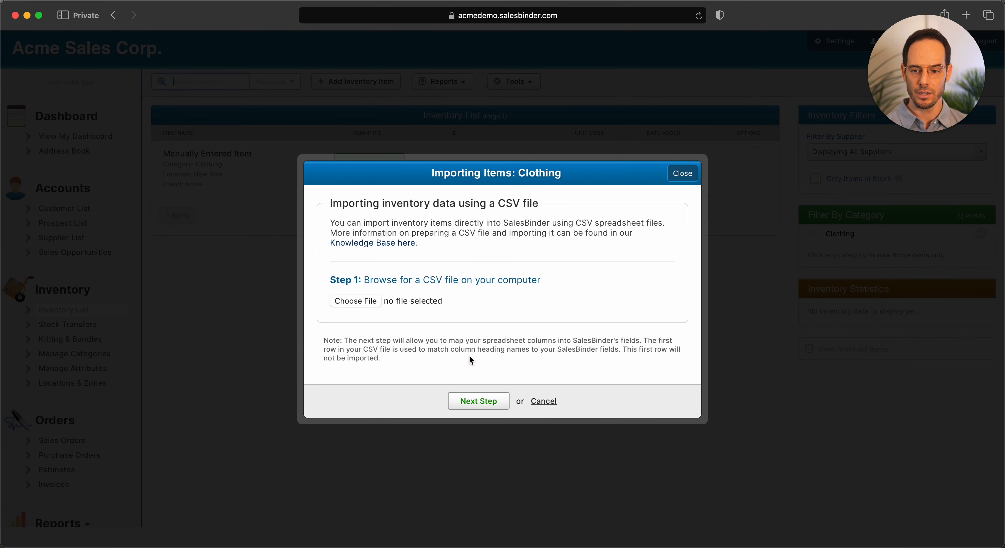
click(356, 299)
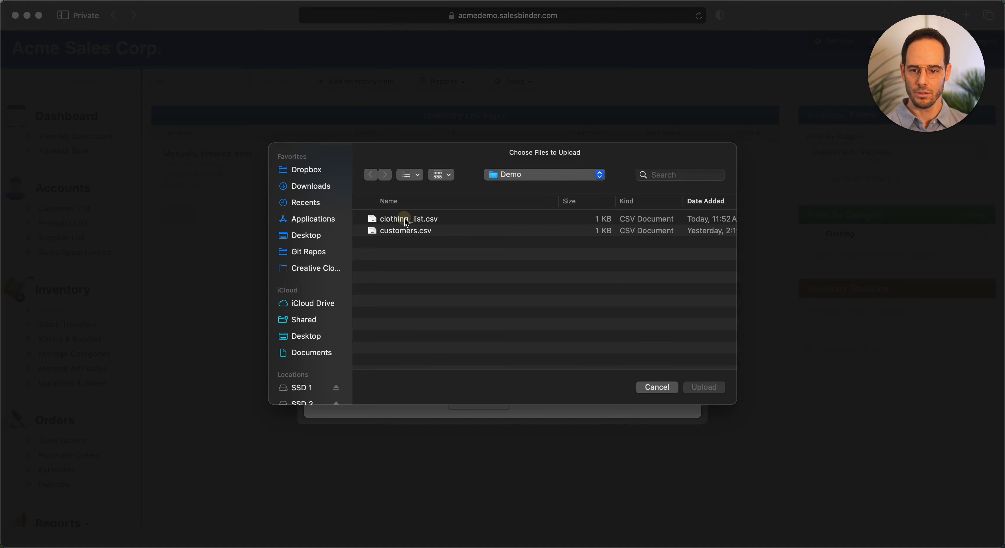
double_click(404, 218)
click(471, 405)
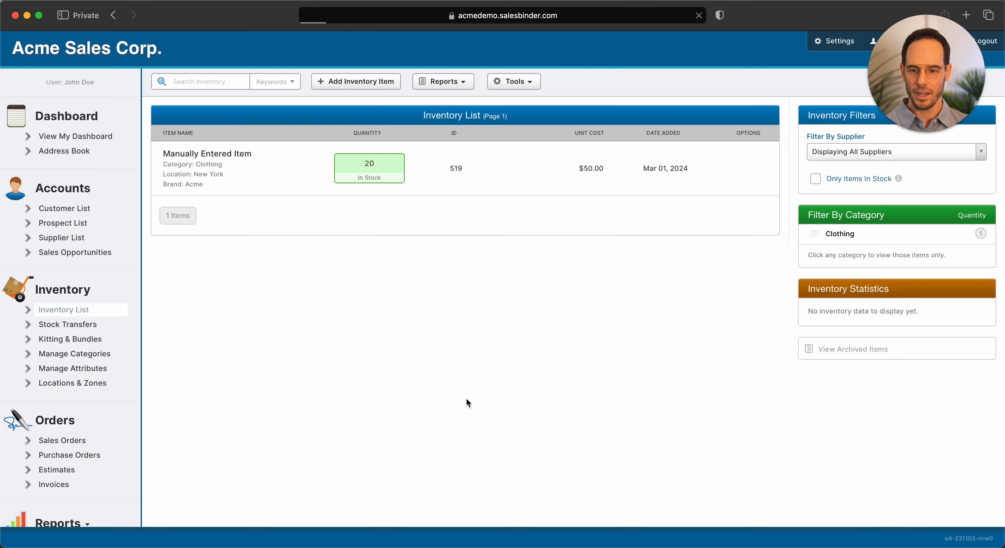
- Check the CSV column mapping, set the inventory location to New York and import the CSV data
scroll(485, 297, down, 5)
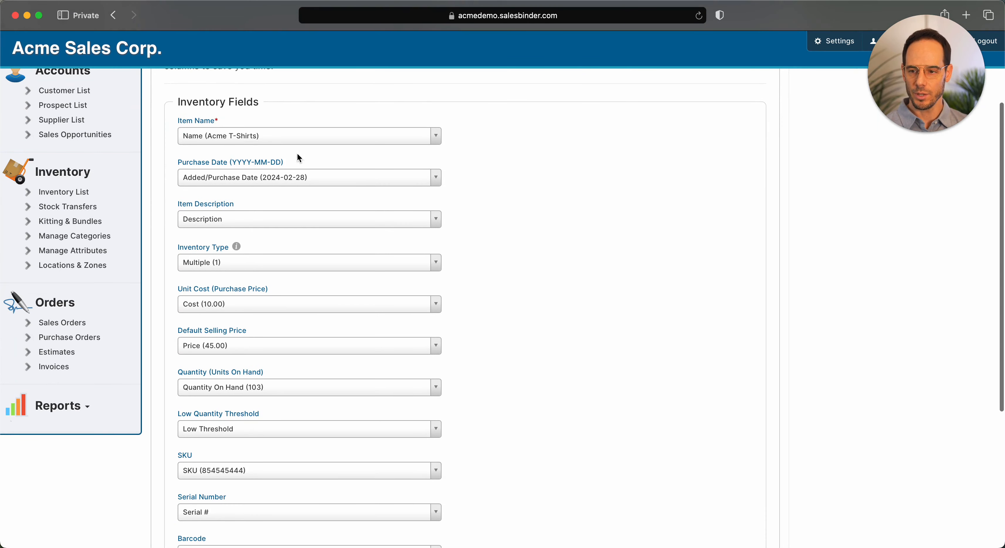
scroll(274, 168, down, 6)
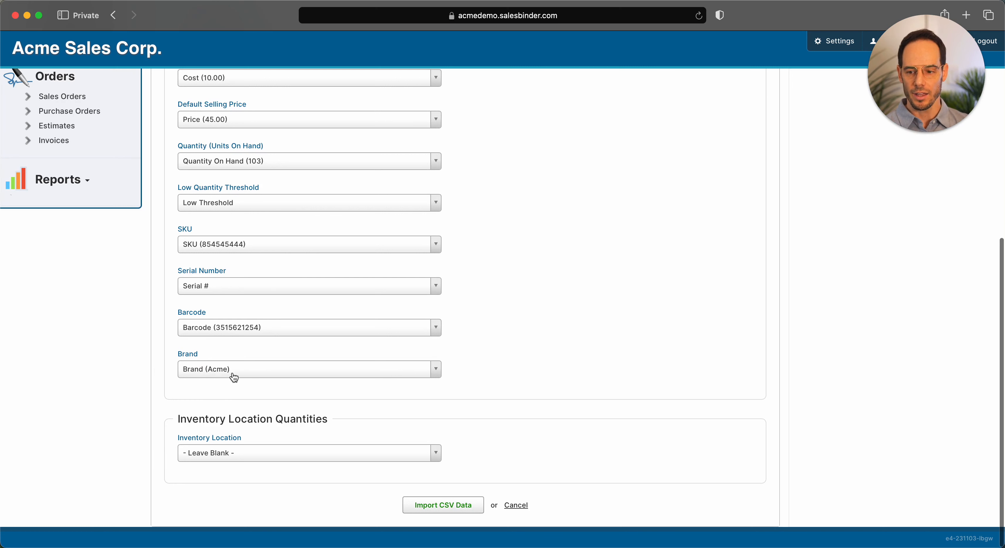
click(224, 455)
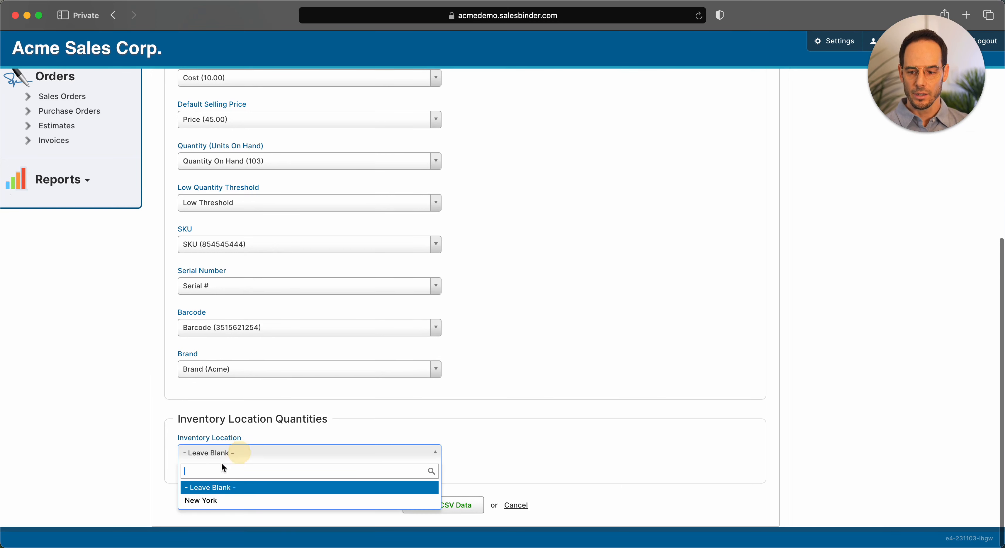
click(206, 498)
click(434, 507)
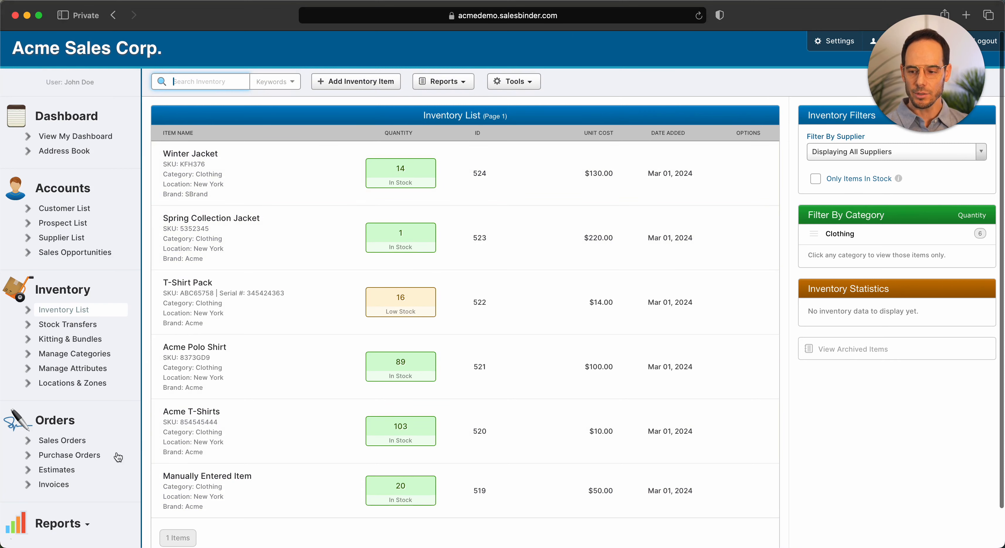
- Start a new invoice for a newly added customer account, entering the customer's full name as the account name
click(54, 486)
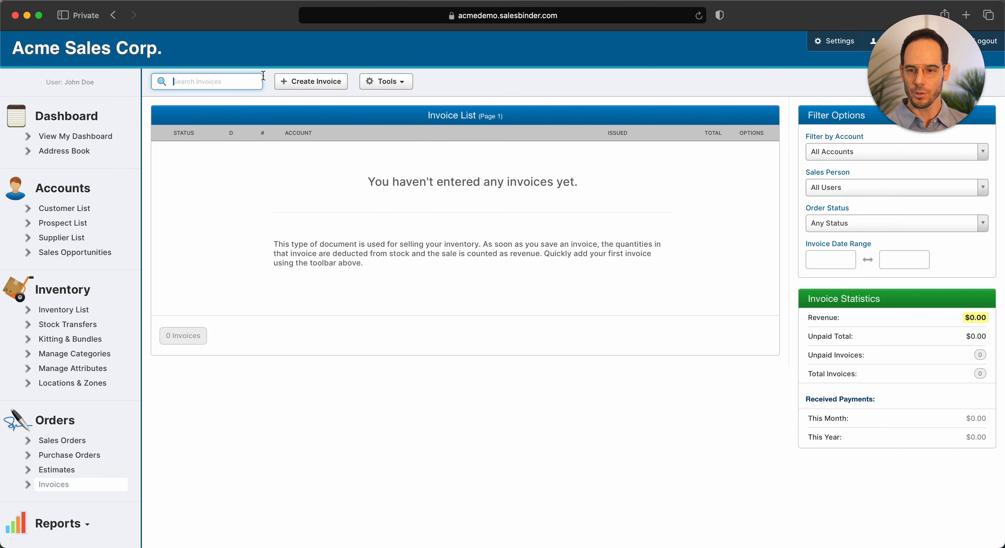
click(290, 82)
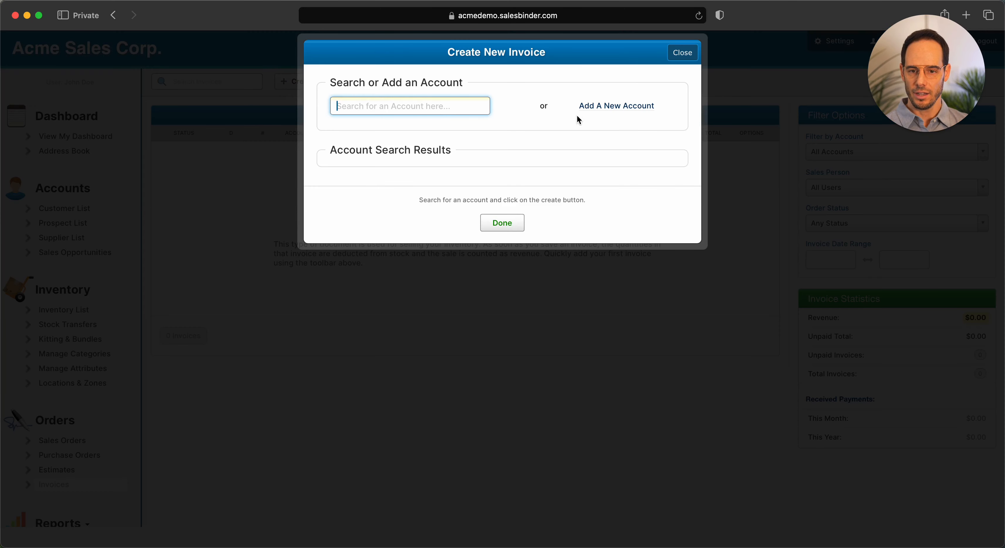
click(590, 108)
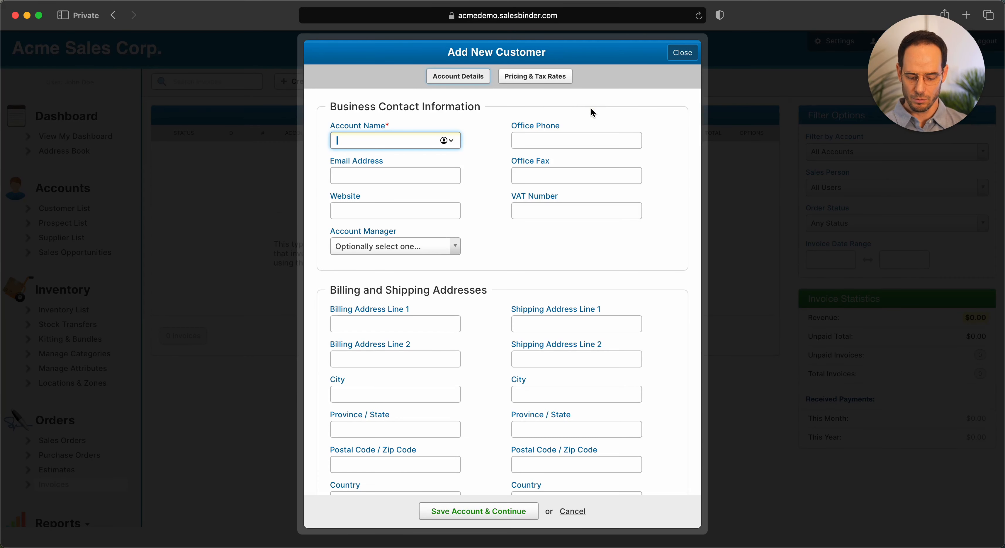
text(John Doe)
key(Return)
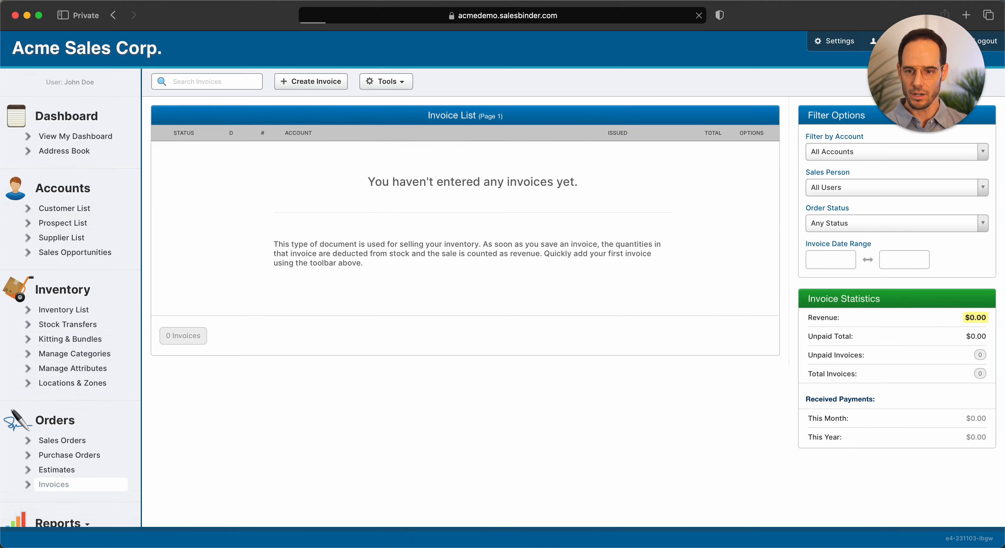
- Add 5 units of Manually Entered Item from inventory to the invoice and save the document
click(82, 342)
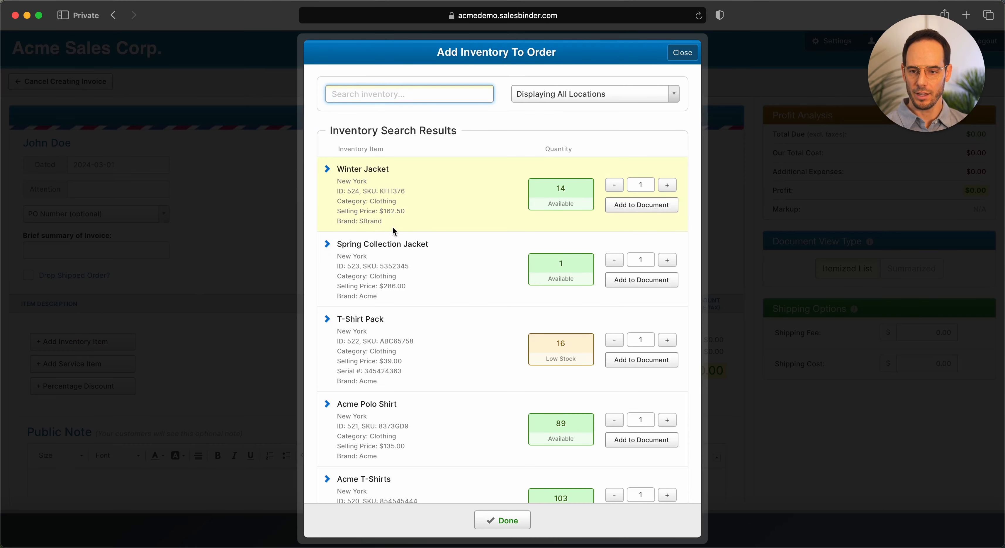
scroll(395, 232, down, 5)
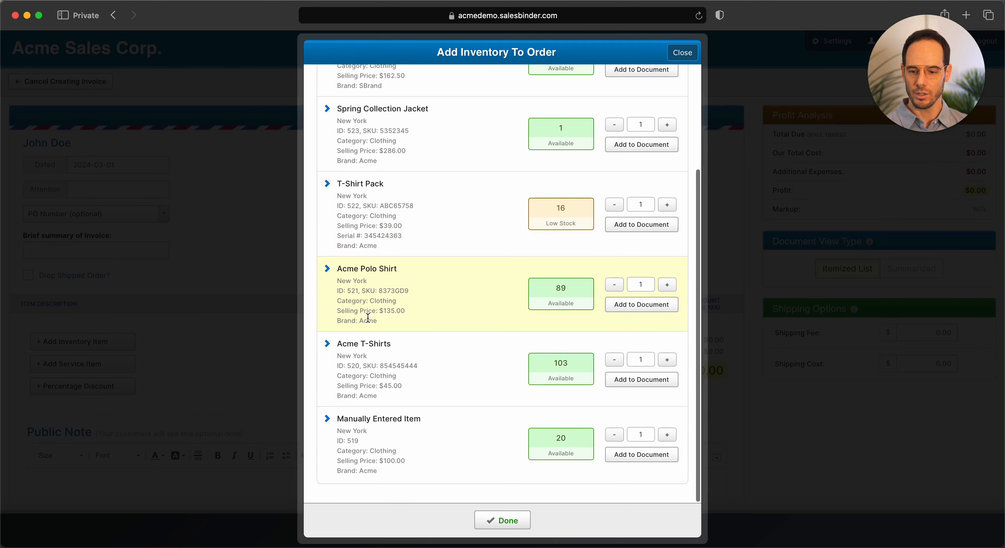
click(667, 436)
click(667, 436)
click(667, 436)
click(668, 435)
click(640, 454)
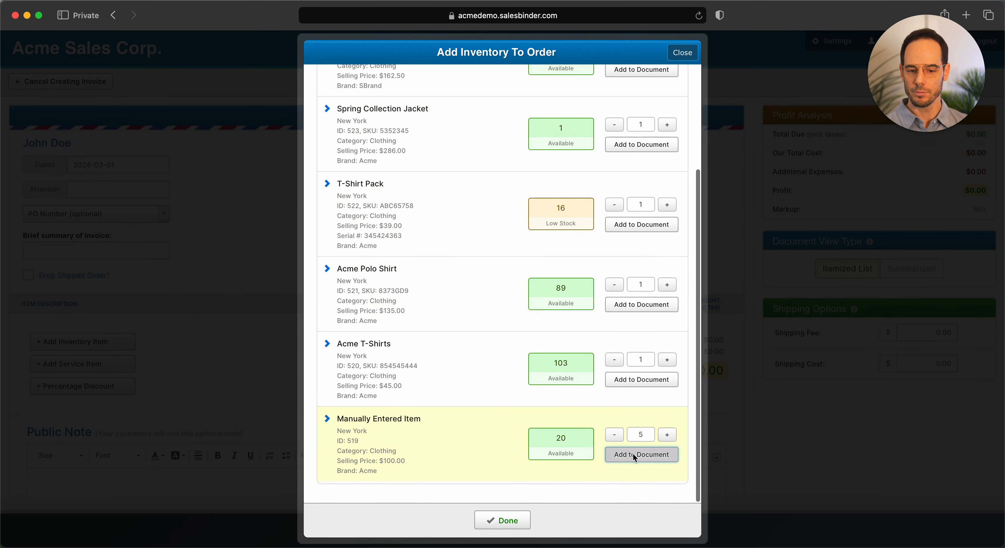
click(499, 524)
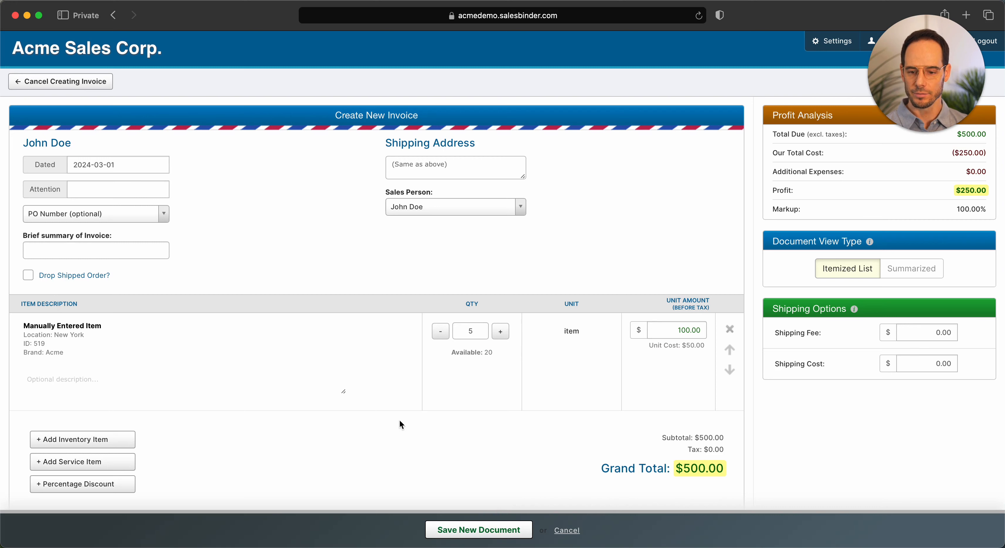
click(463, 536)
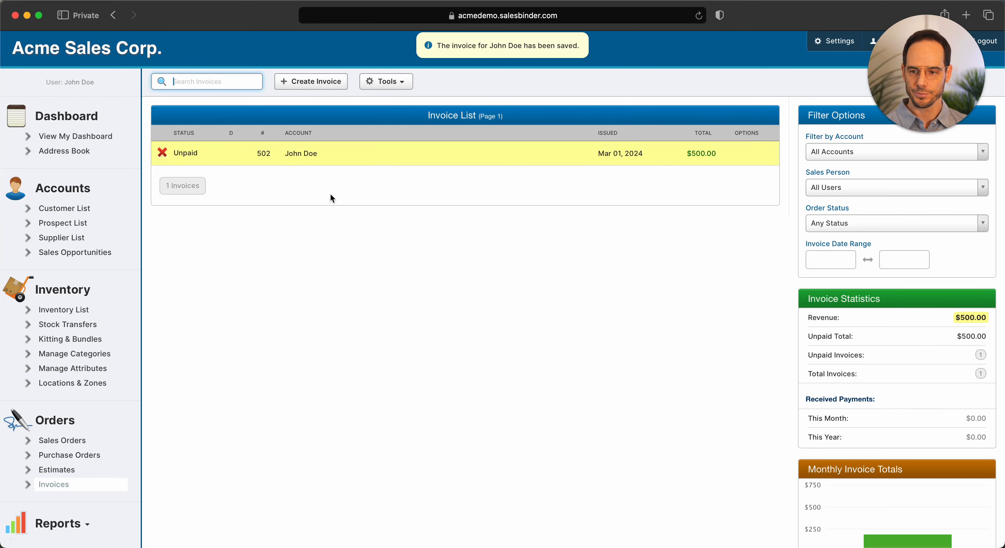
- Open the saved invoice, review its full printable PDF page and close the PDF
click(294, 157)
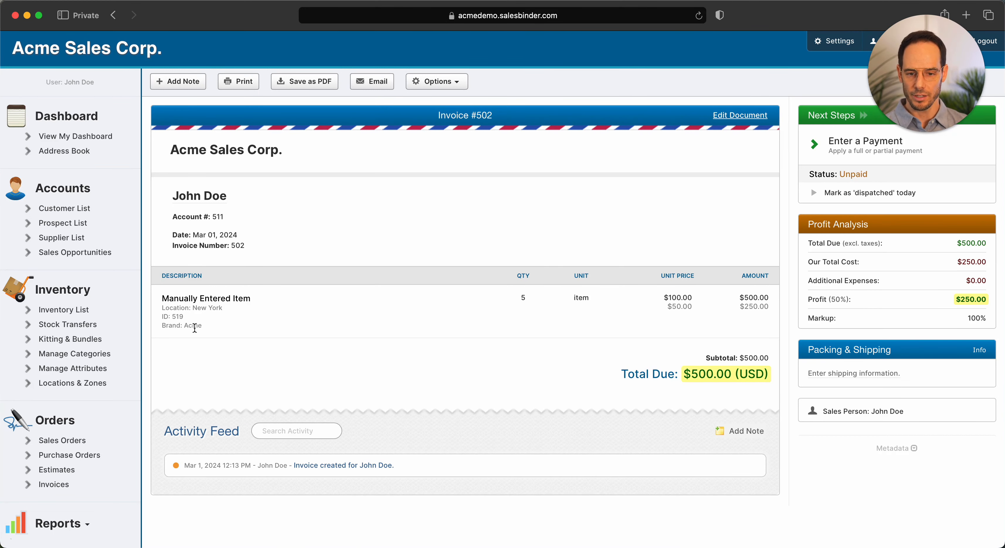
click(236, 82)
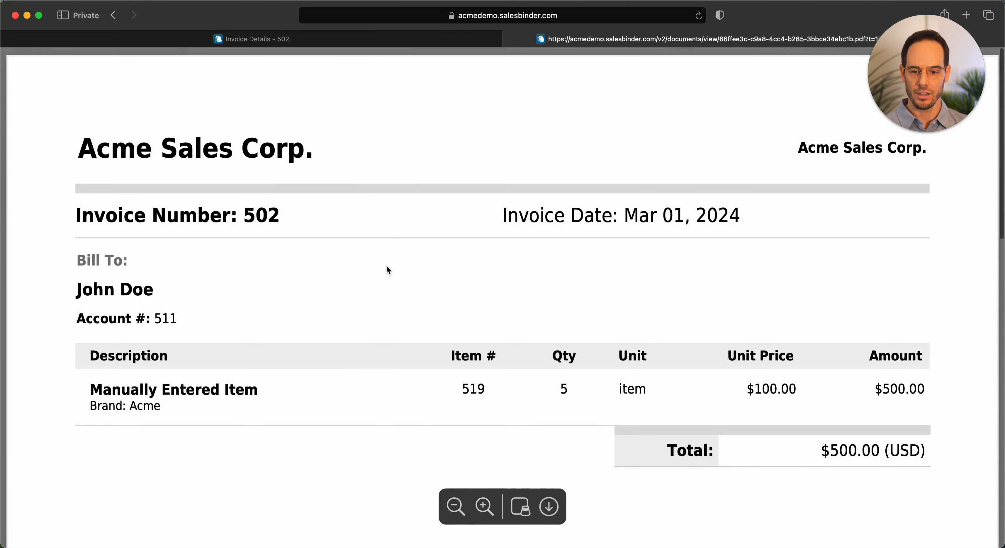
click(455, 507)
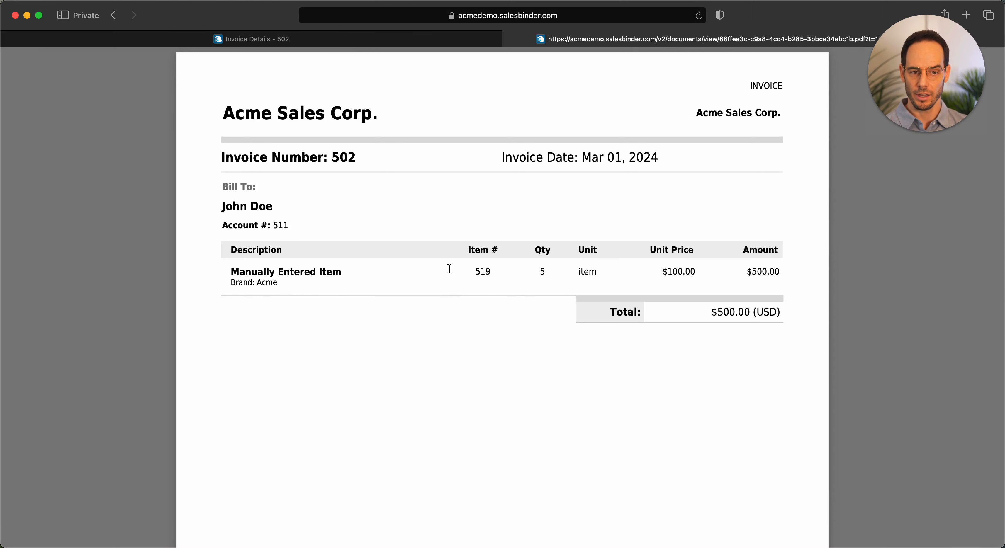
click(513, 38)
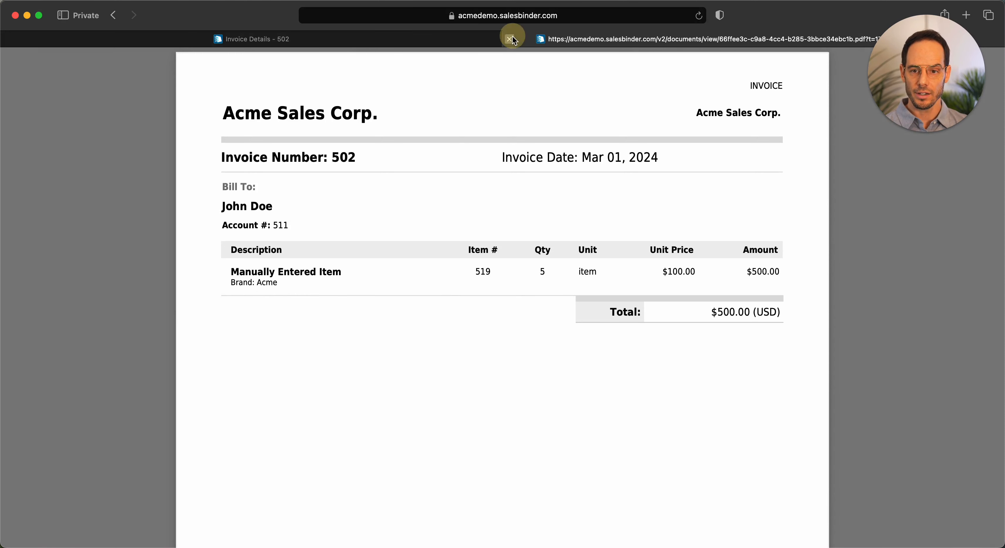